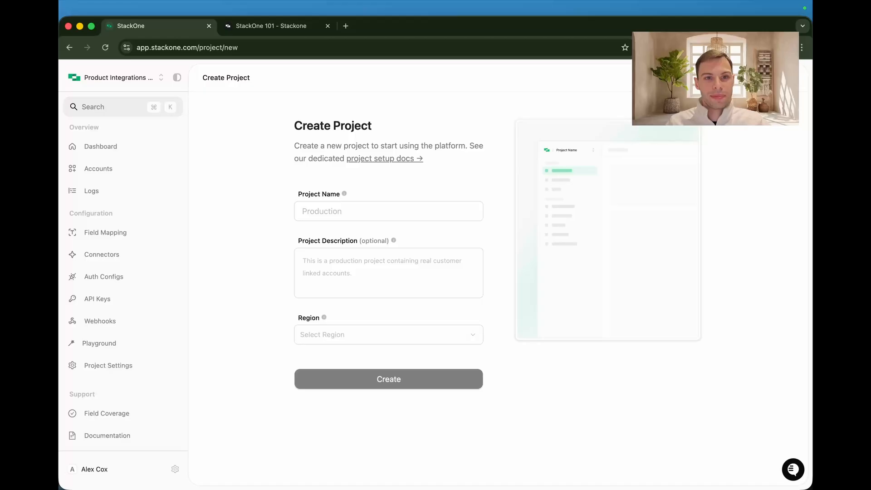
Step: Look over the project list, the dashboard and the connector catalogue, including the GitHub connector's actions
click(115, 77)
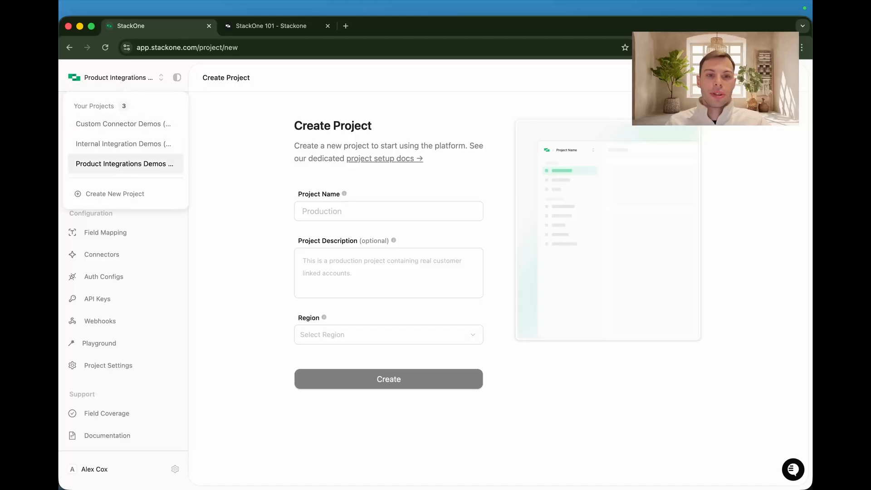
key(Escape)
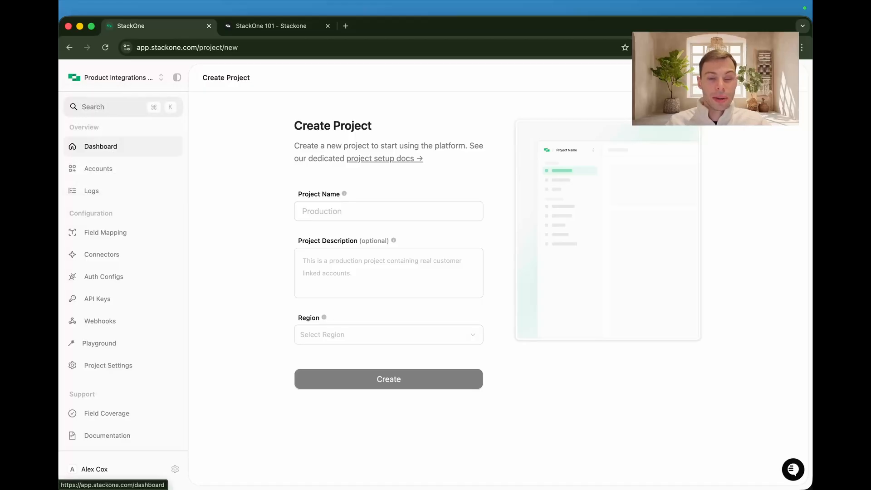
click(101, 146)
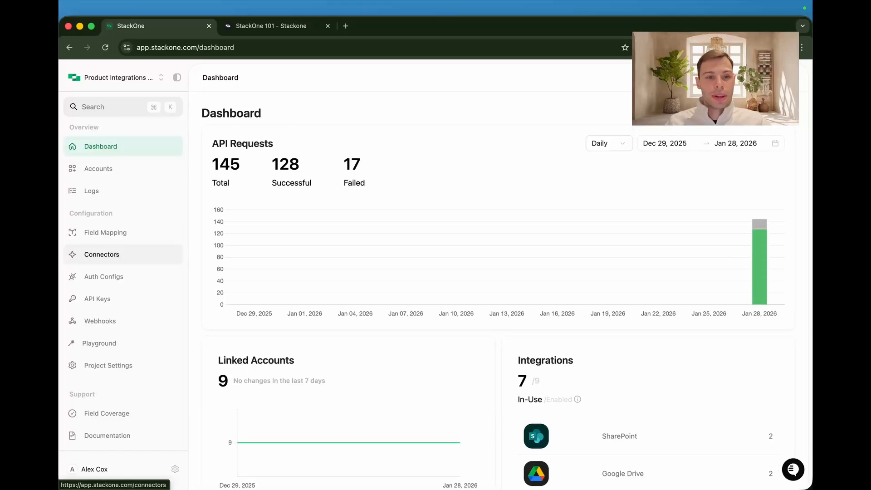
click(101, 254)
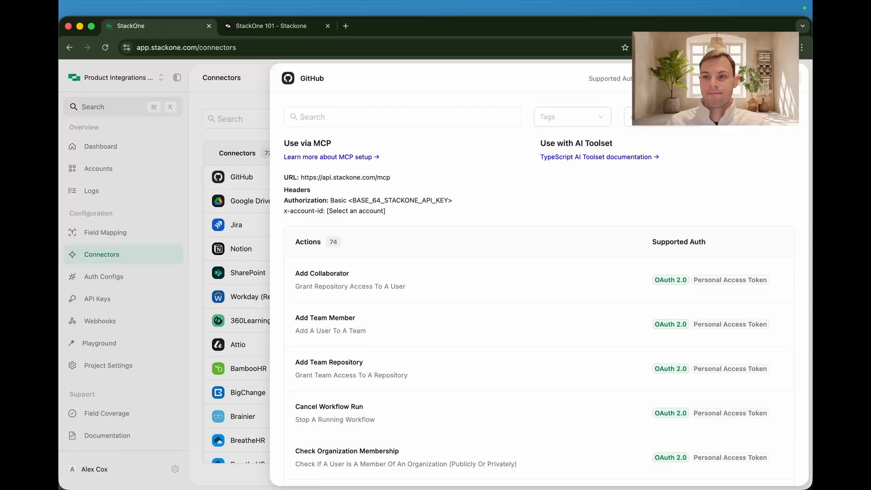
key(Escape)
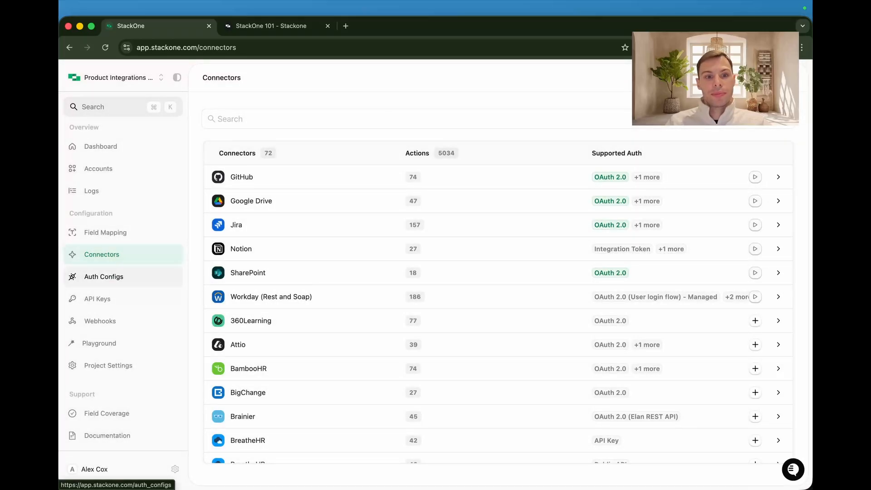
Step: Open the Google Drive OAuth auth config for editing and review its client credentials, application scopes and actions
click(103, 276)
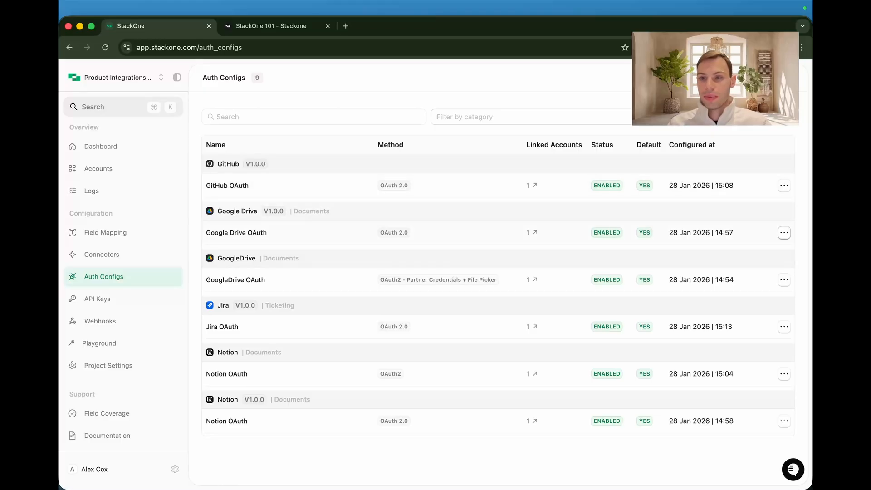
click(783, 233)
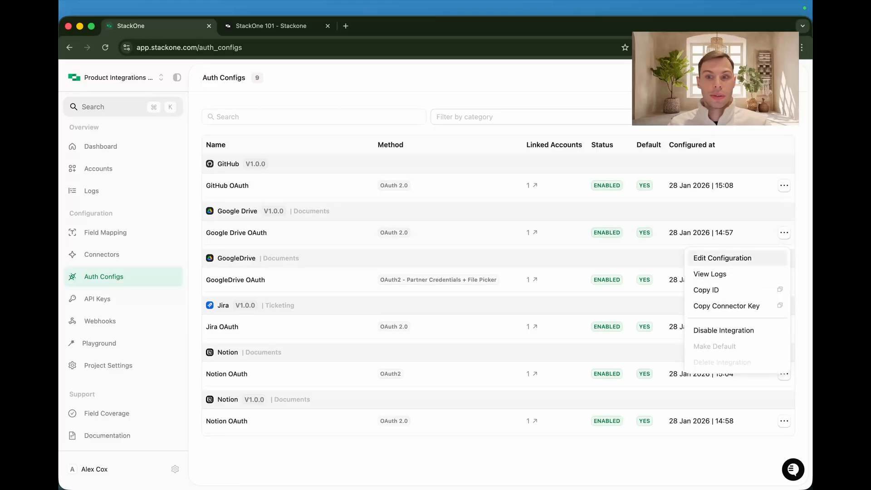
click(722, 258)
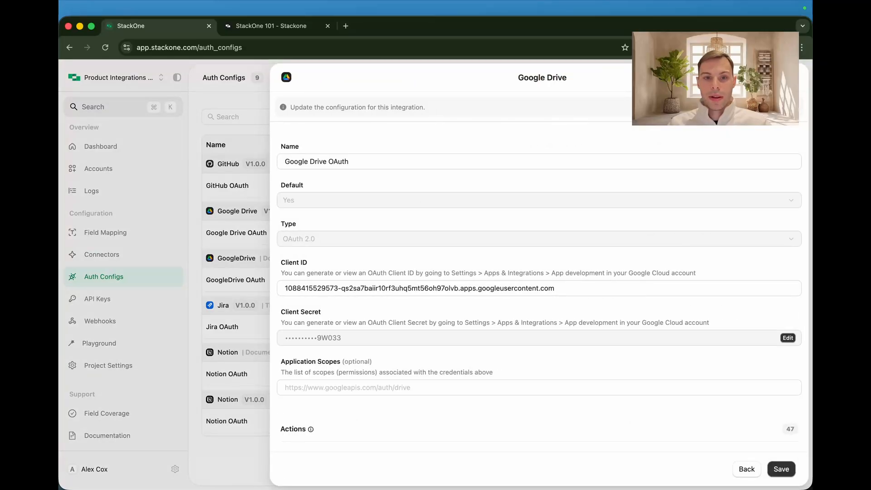
scroll(535, 272, down, 1)
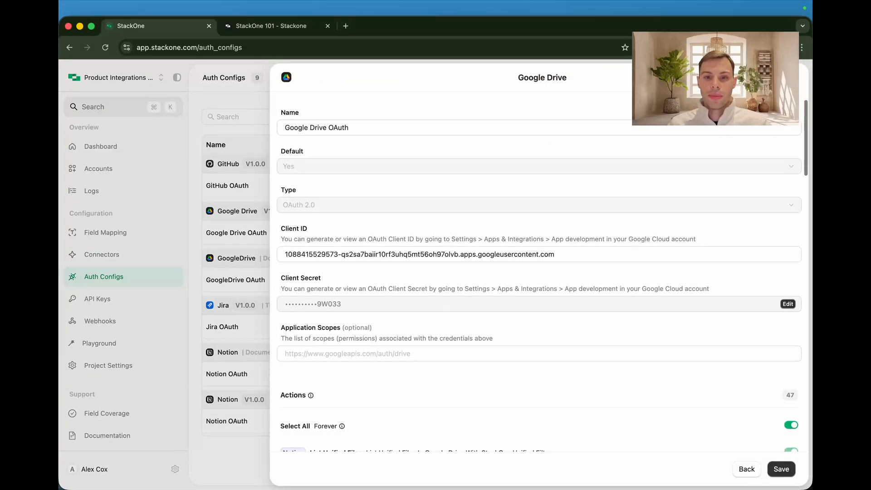
click(408, 254)
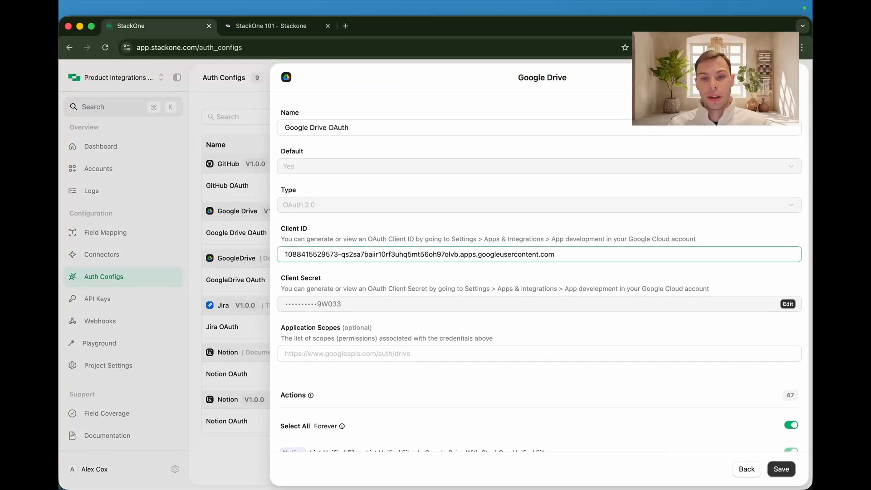
scroll(542, 272, down, 3)
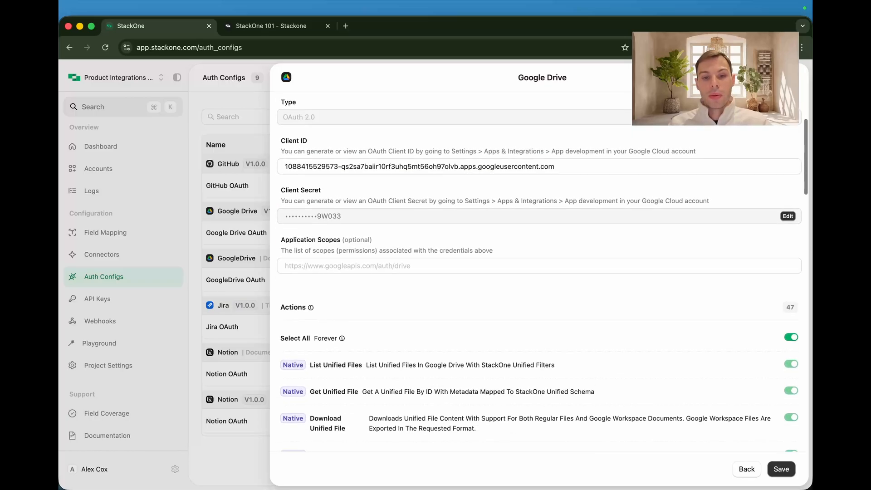
click(453, 265)
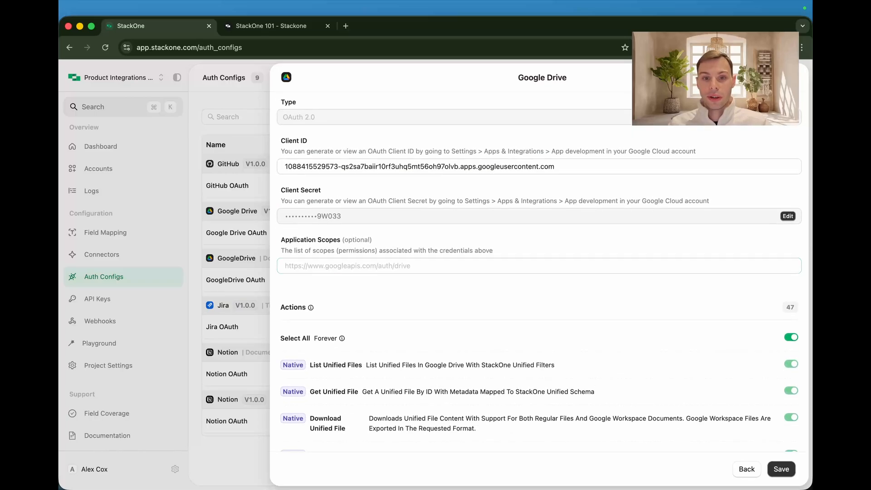
scroll(542, 272, down, 3)
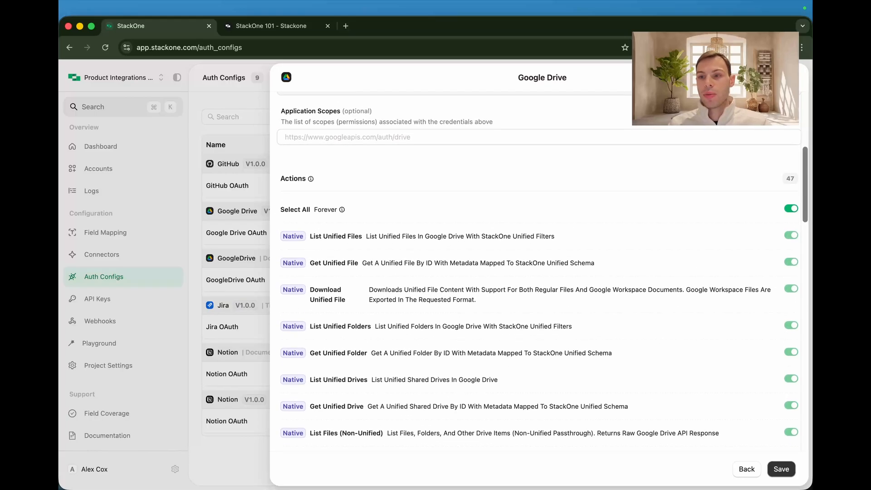
Step: Try disabling all Google Drive actions and enabling individual file actions, reselect all of them and leave the configuration without saving
click(791, 208)
click(790, 261)
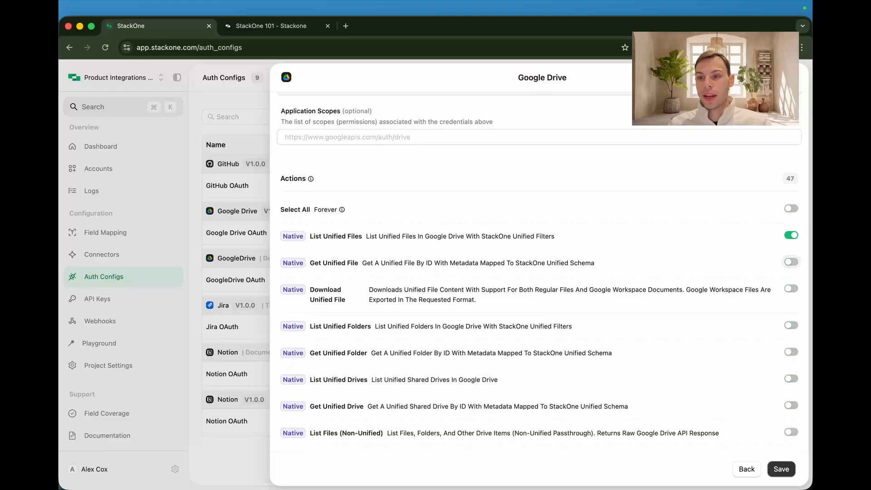
click(790, 235)
click(790, 209)
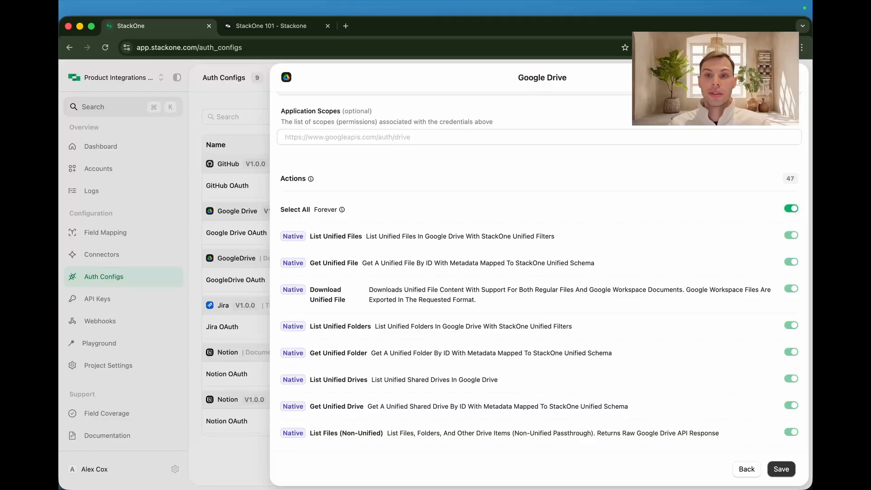
scroll(538, 272, up, 5)
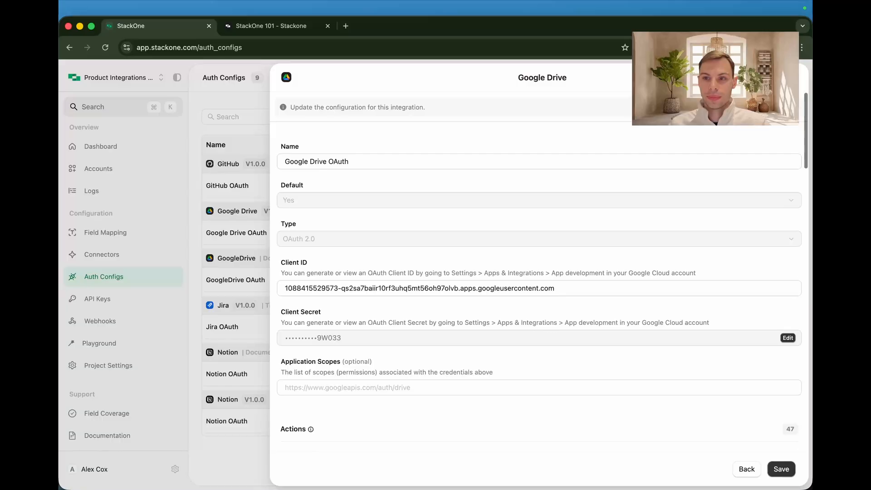
key(Escape)
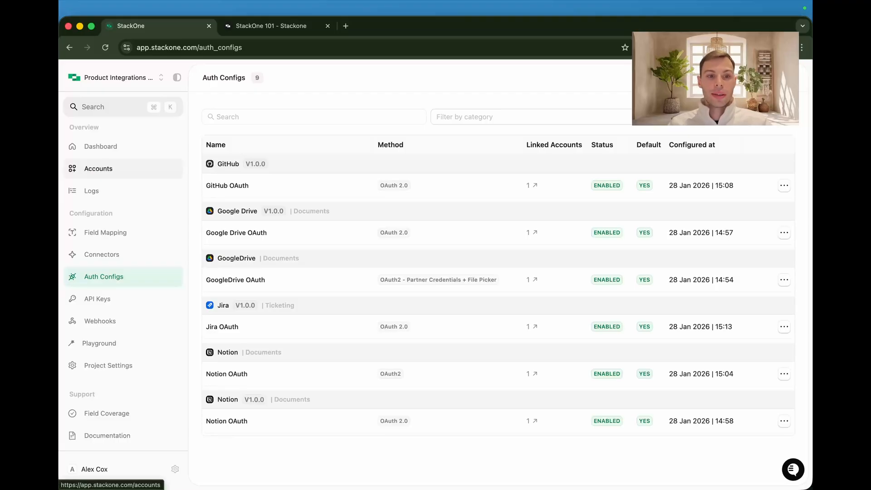
Step: Try linking a production account from the accounts list with Request Authentication, going as far as the Google Drive connection page
click(98, 168)
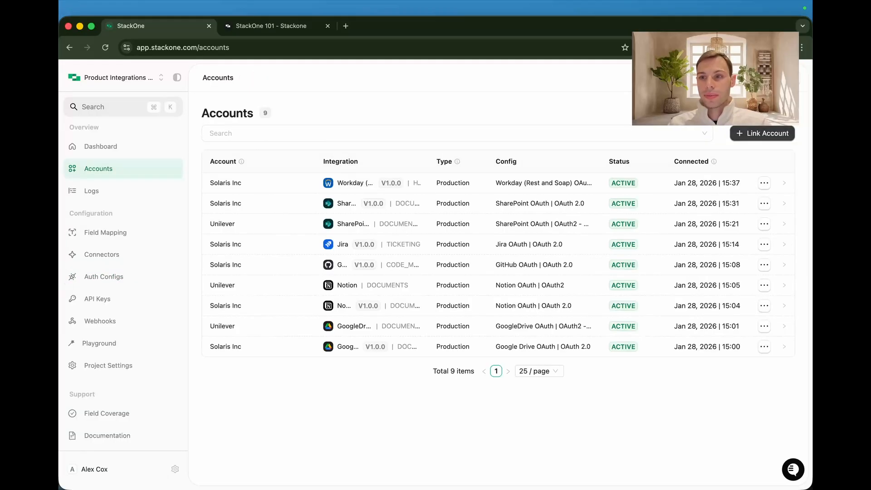
click(763, 133)
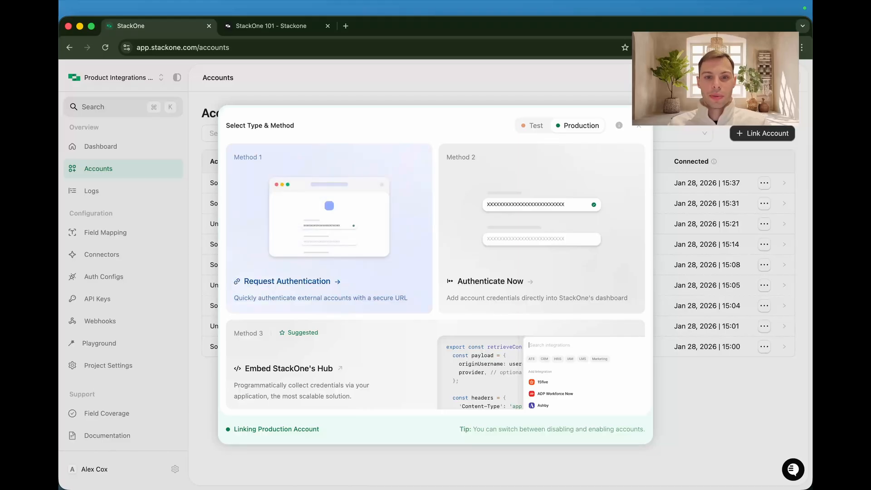
click(287, 281)
click(411, 395)
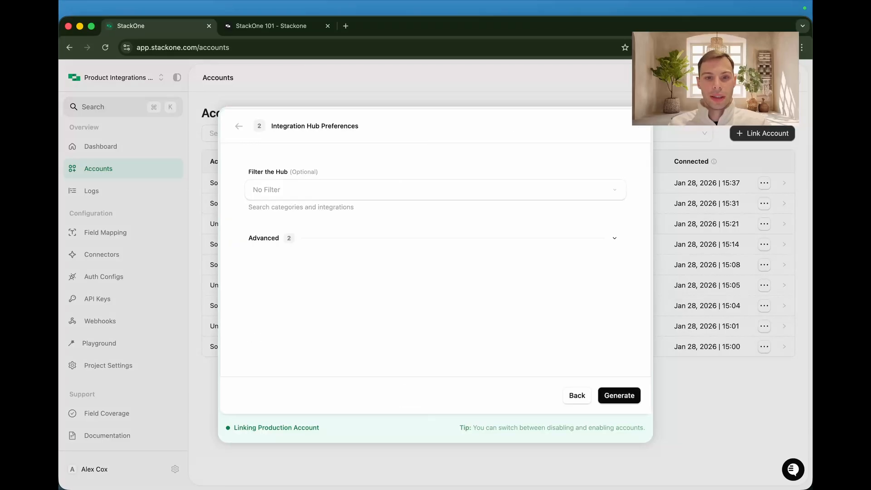
click(619, 395)
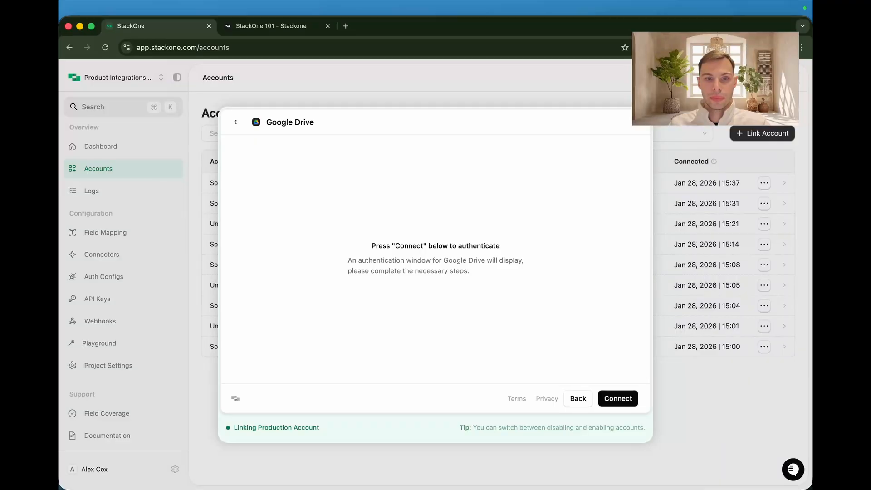
key(Escape)
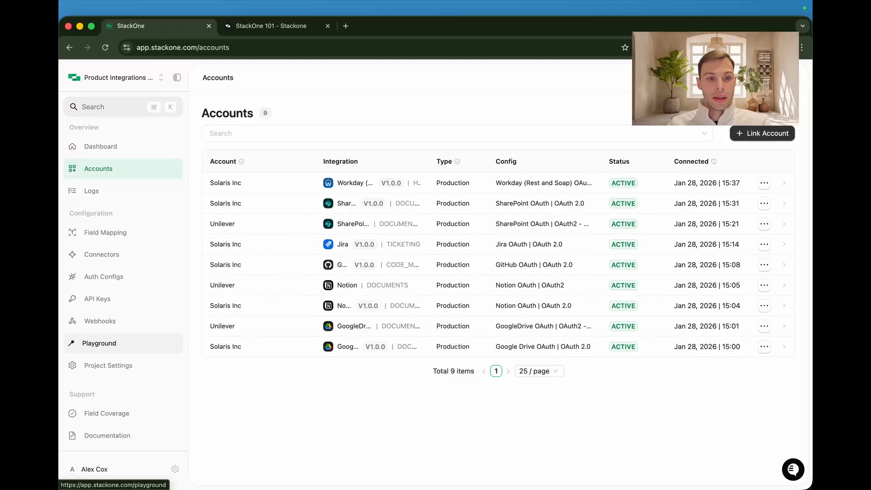
Step: Open the Playground and select the Solaris Inc Workday linked account
click(99, 343)
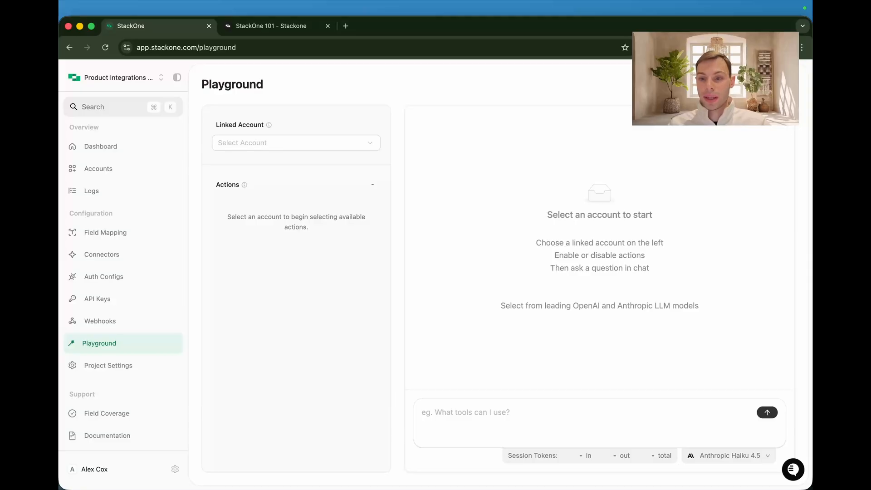
click(295, 143)
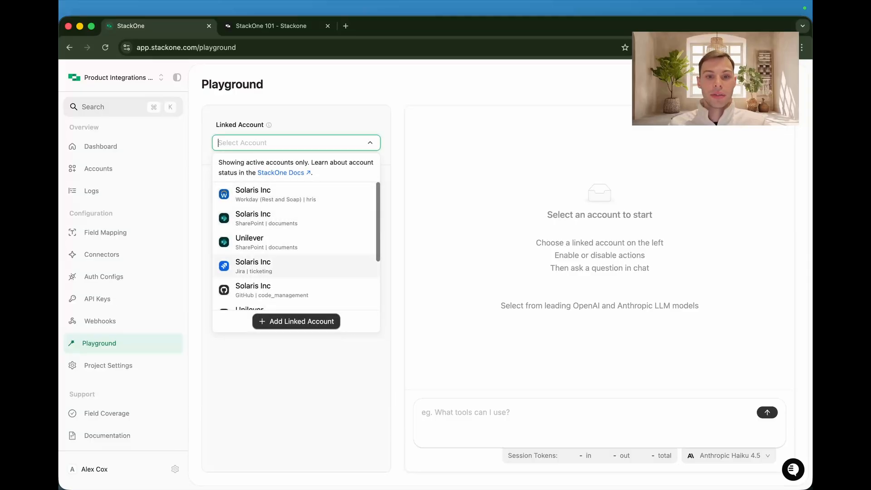
click(272, 194)
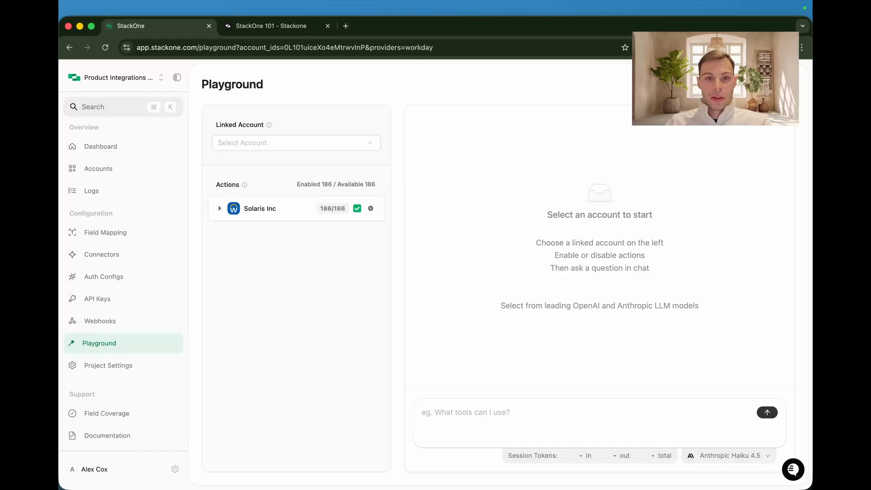
Step: Disable all actions of the Solaris Inc Workday account and enable only workday_list_workers and workday_get_worker
click(219, 208)
click(357, 208)
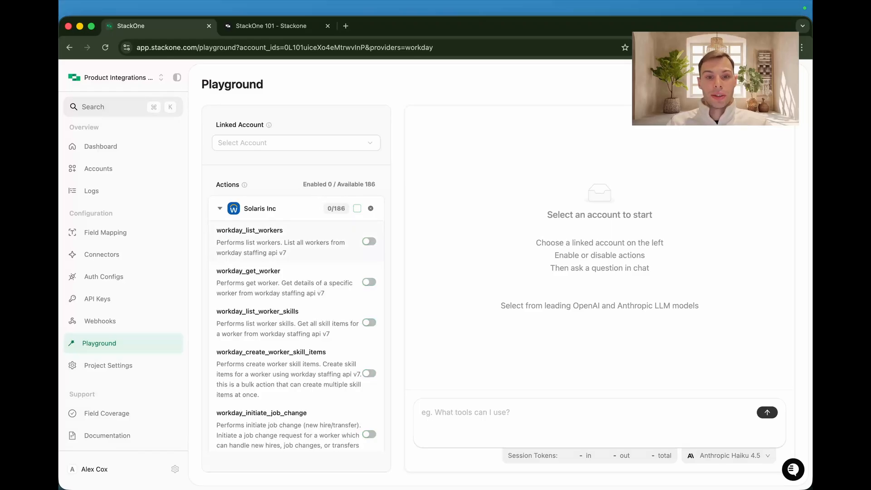
click(368, 241)
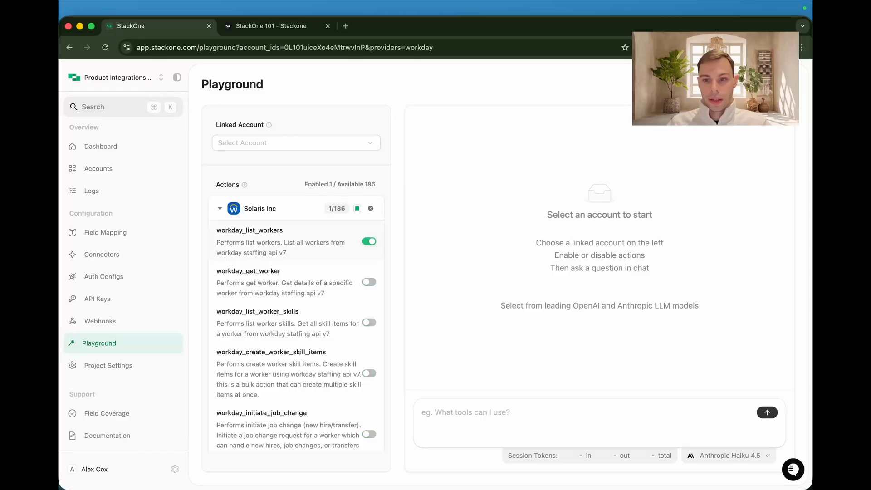
click(369, 281)
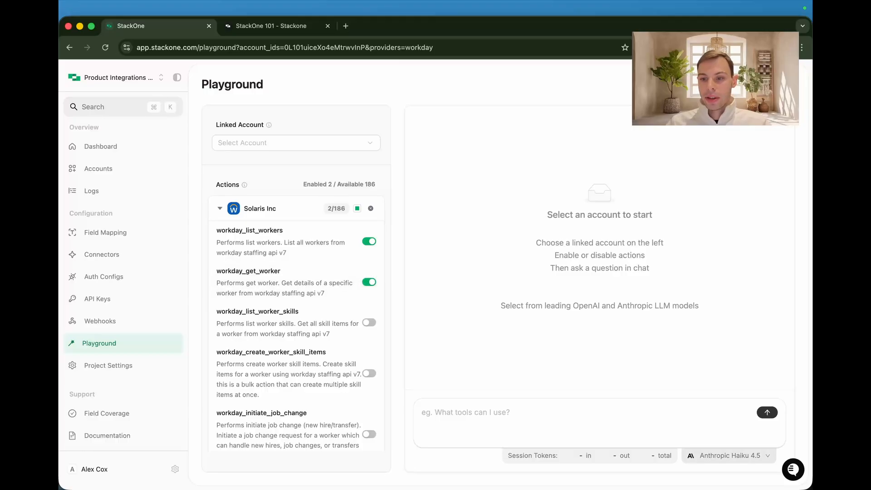
Step: Send a chat prompt asking to "Fetch details for" a worker, giving the worker's full name
click(422, 412)
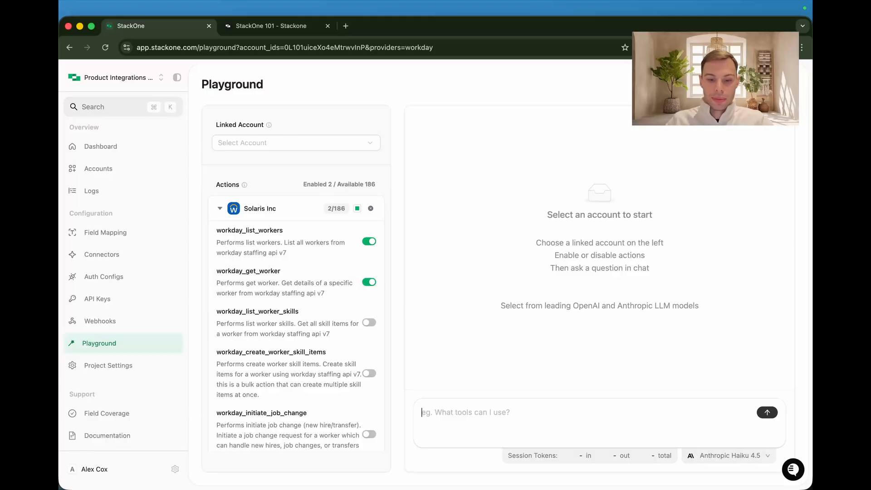
text(FetchAM)
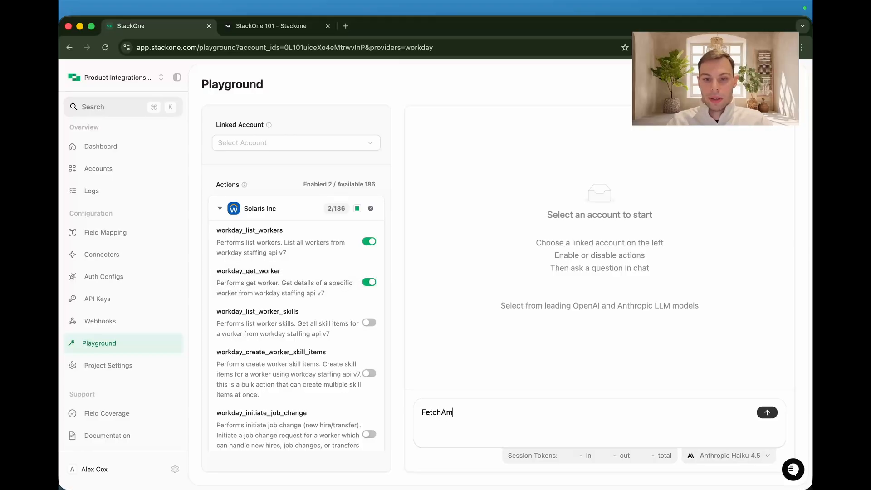
key(Return)
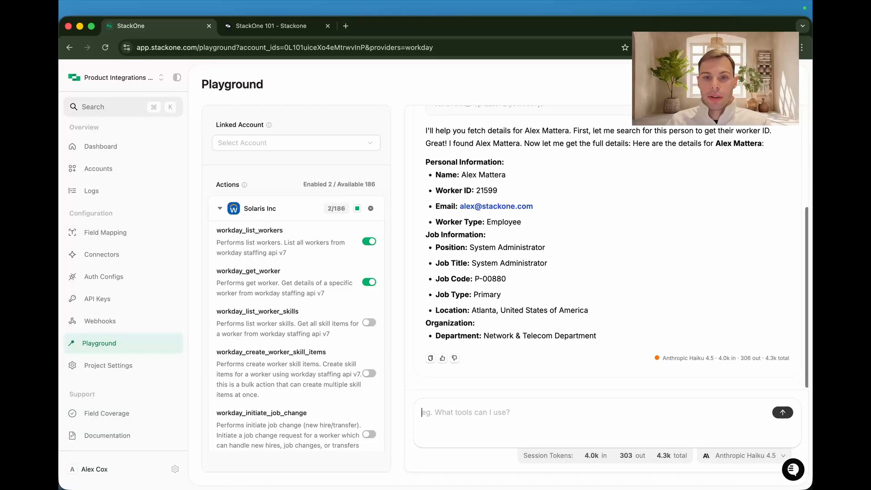
Step: Expand the workday_list_workers call in the reply and examine its parameters, its result and the assistant's summary
scroll(607, 249, up, 5)
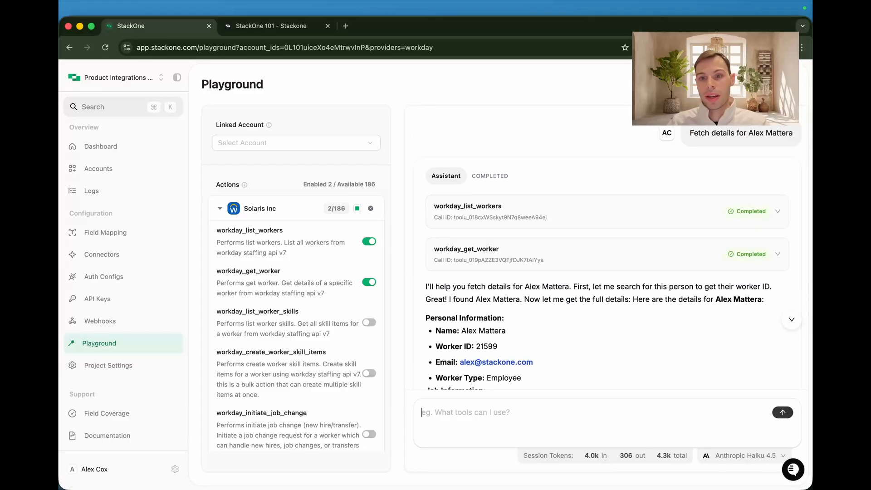
click(778, 211)
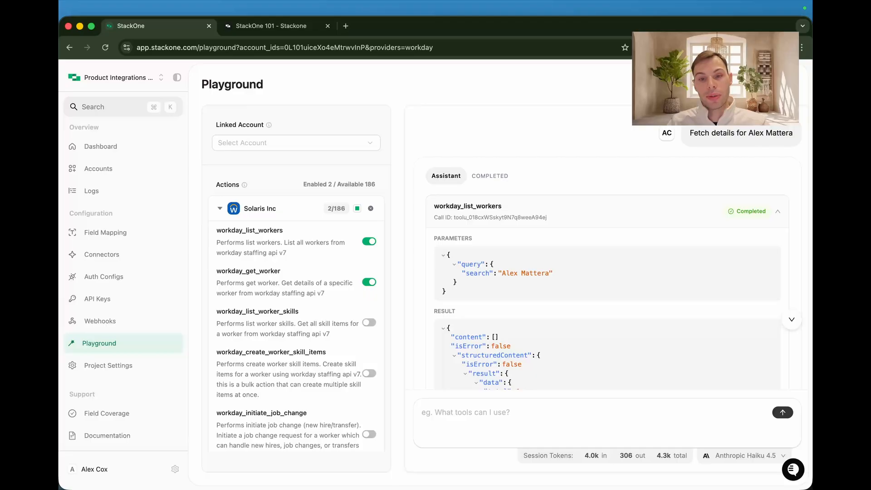
scroll(608, 272, down, 3)
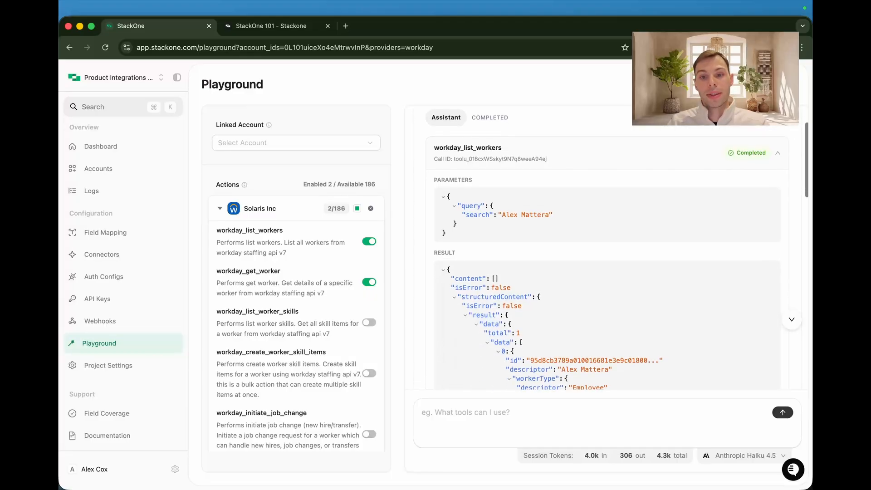
scroll(607, 272, down, 5)
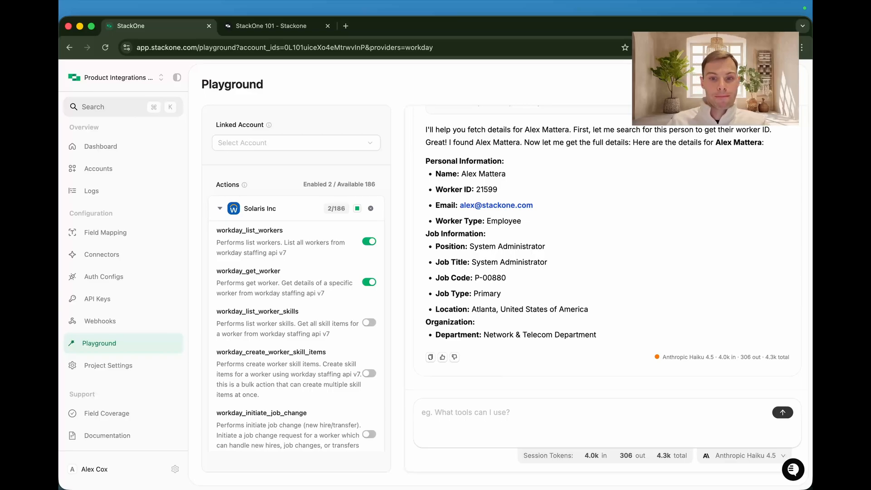
Step: Open the project's API keys, examine the optional scopes for a new key, and close the form without generating one
click(97, 298)
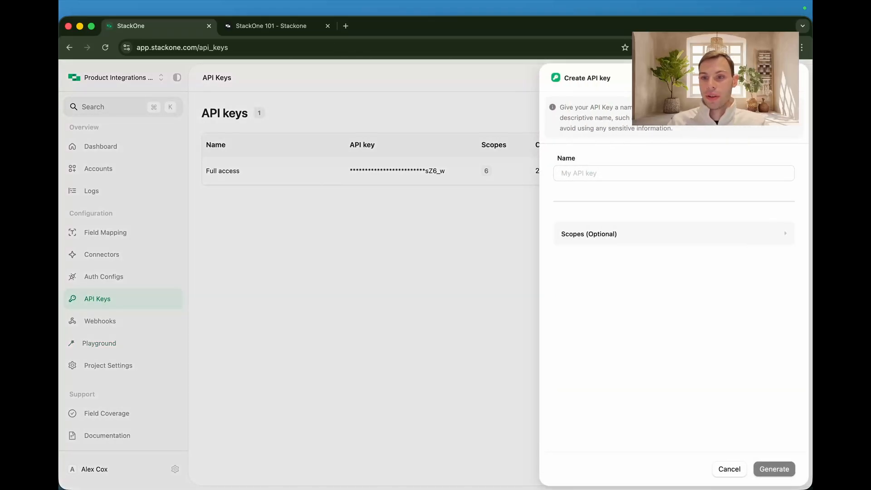
scroll(678, 268, down, 4)
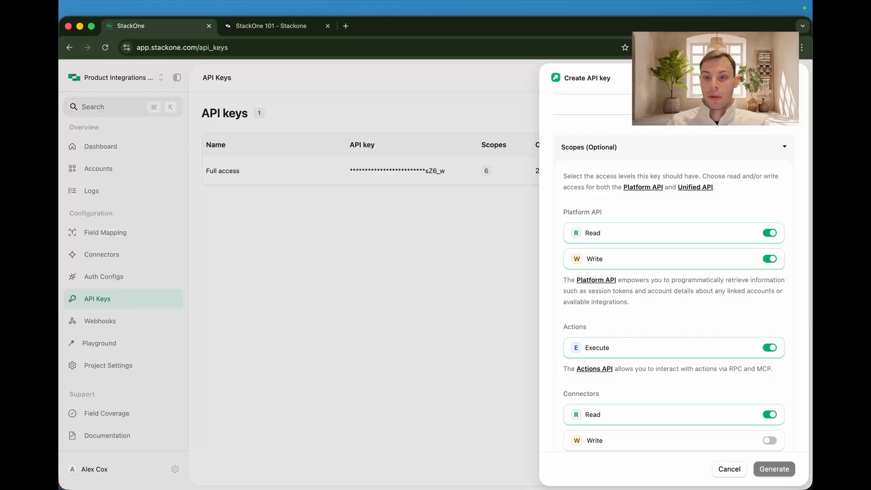
drag(563, 326, 587, 326)
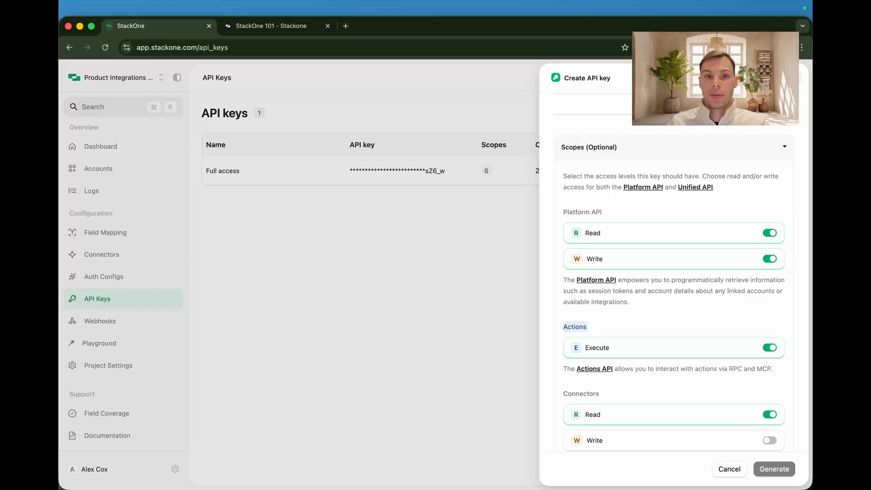
key(Escape)
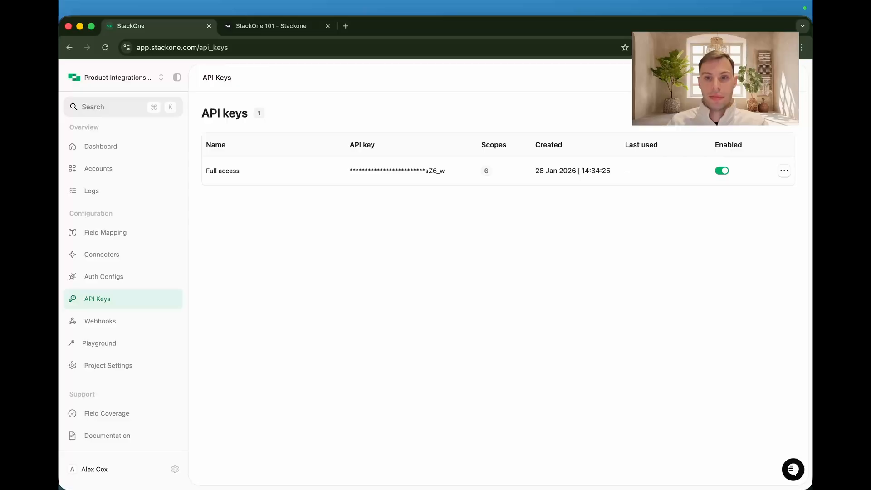
Step: Switch to Postman and examine the authorization and headers of the Connect to StackOne MCP request
key(ctrl+Right)
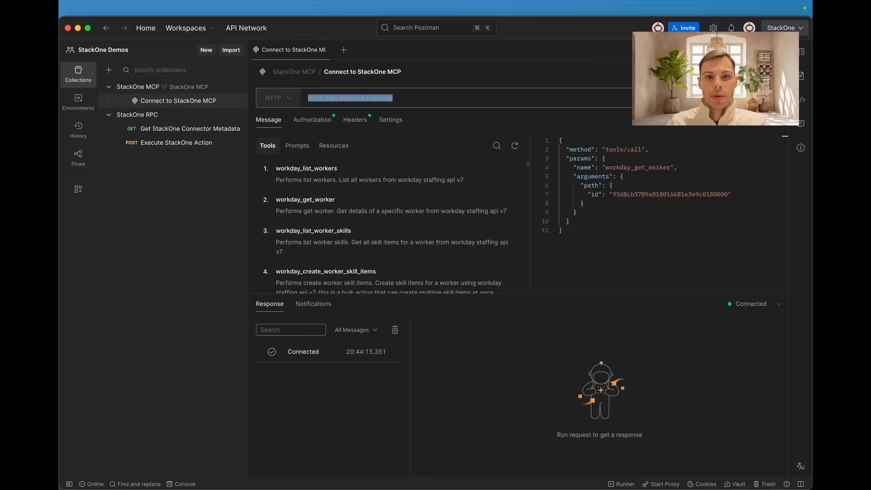
click(312, 120)
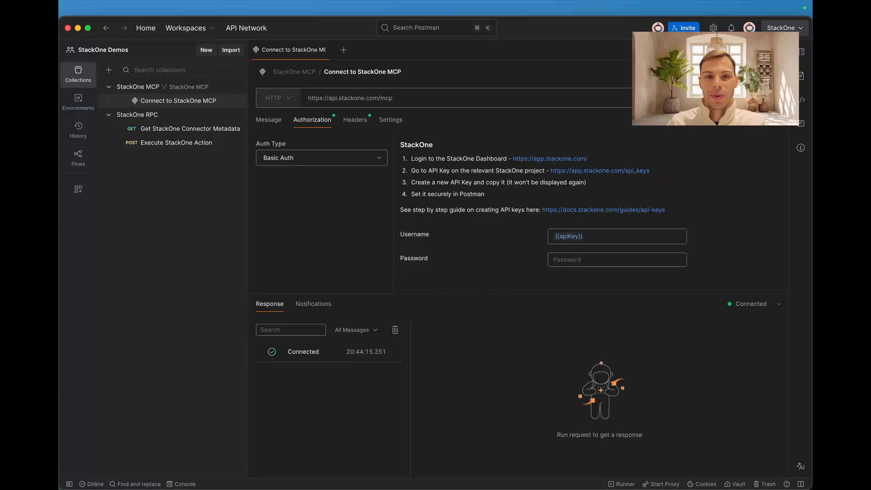
click(355, 119)
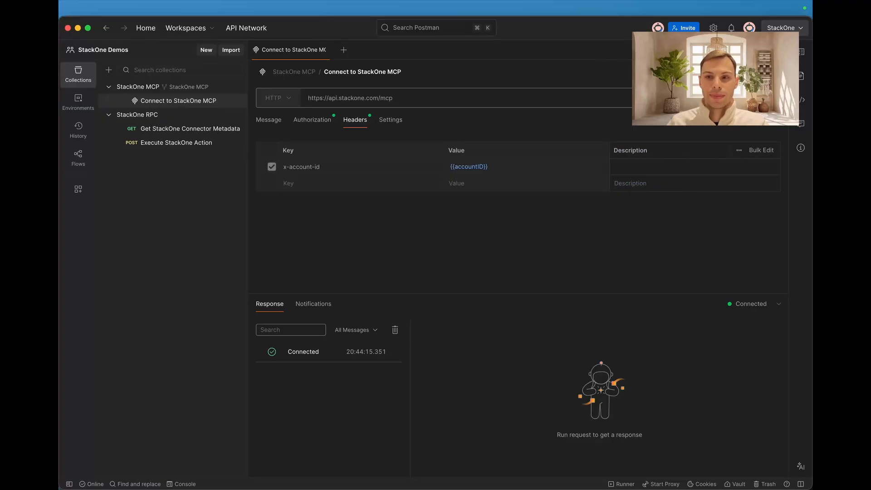
Step: Select the workday_get_worker tool in the MCP request's message and run it with the prefilled worker ID
click(268, 119)
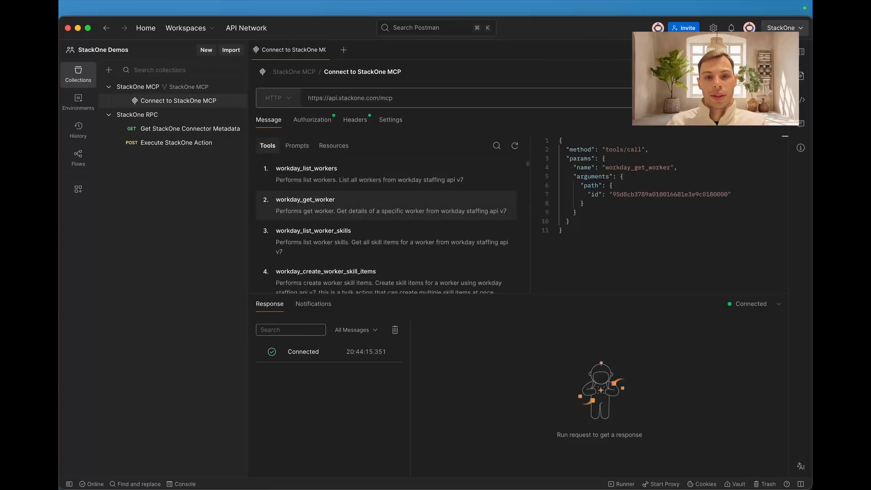
click(317, 204)
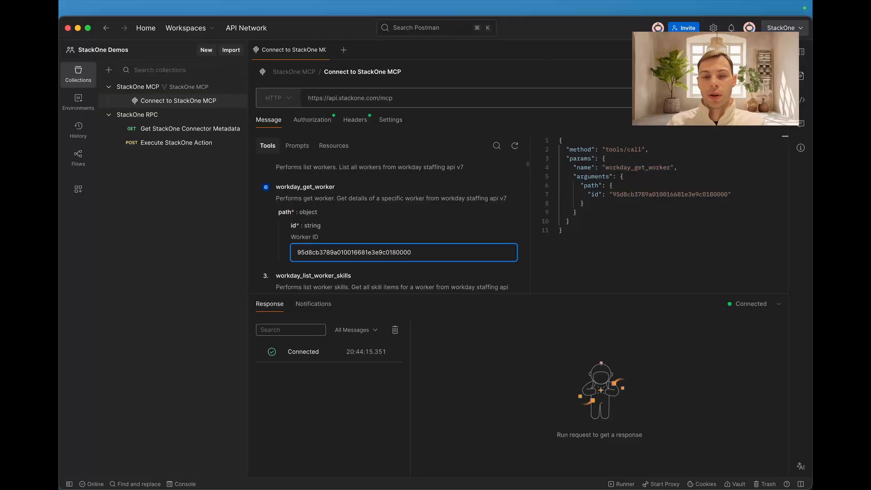
key(super+Return)
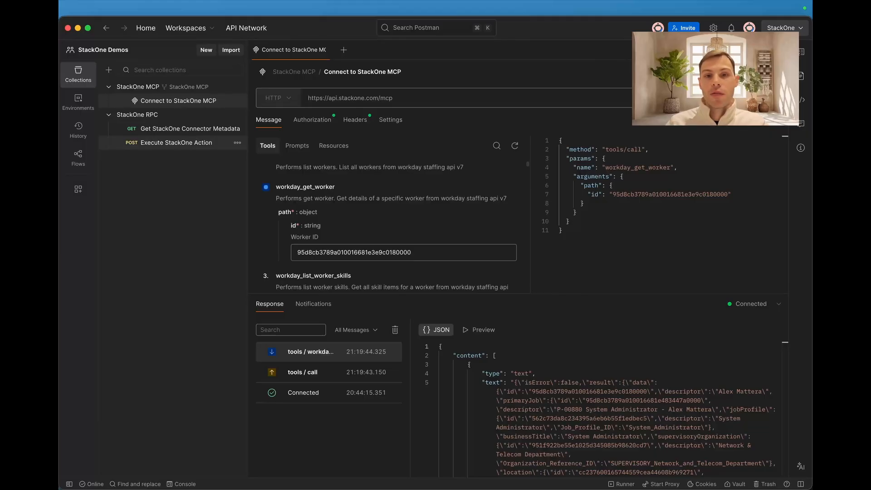
Step: Open the Execute StackOne Action request and examine the action and path parameters in its JSON body
click(182, 142)
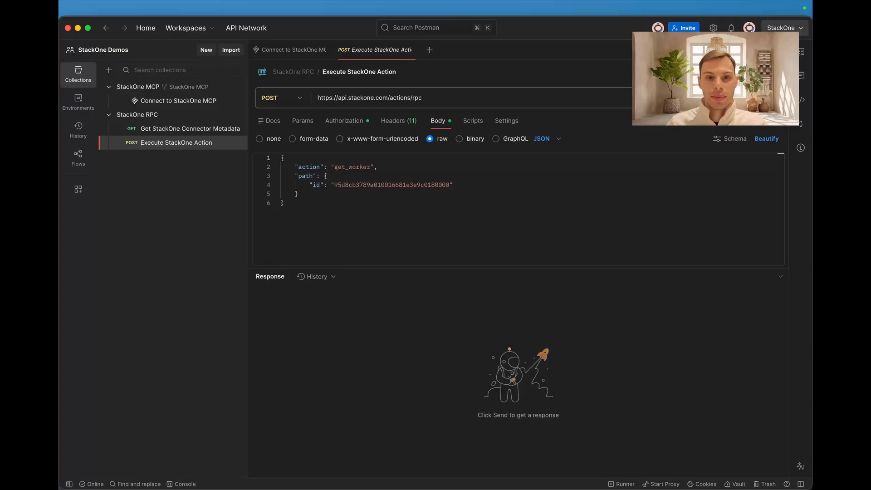
click(780, 167)
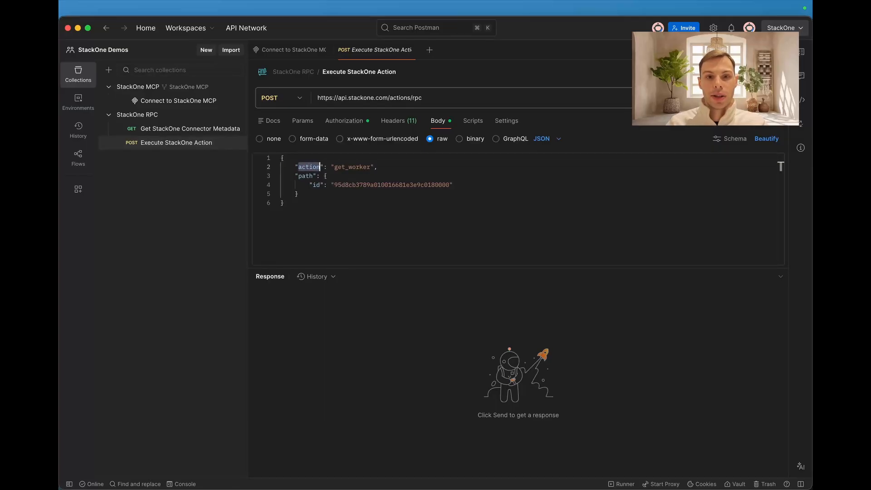
key(Left)
key(Left)
key(alt+shift+Left)
click(781, 193)
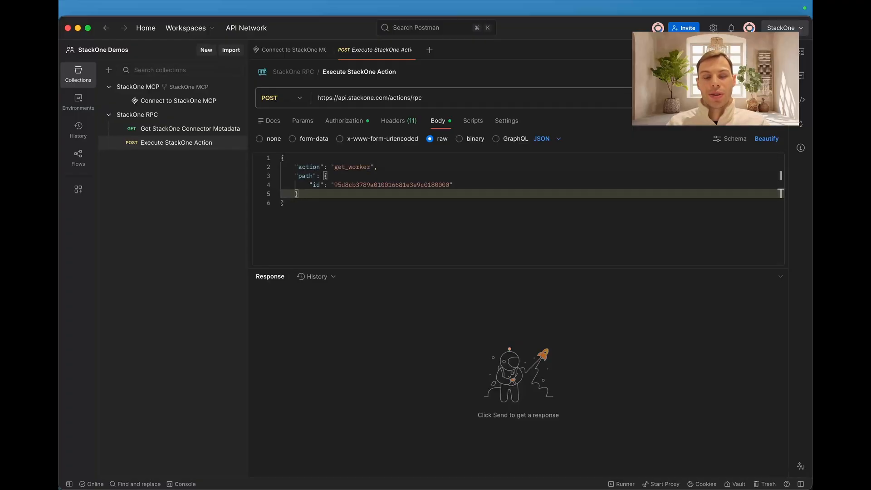
Step: Check the Execute StackOne Action request's Basic Auth and x-account-id header, and send the request
click(344, 120)
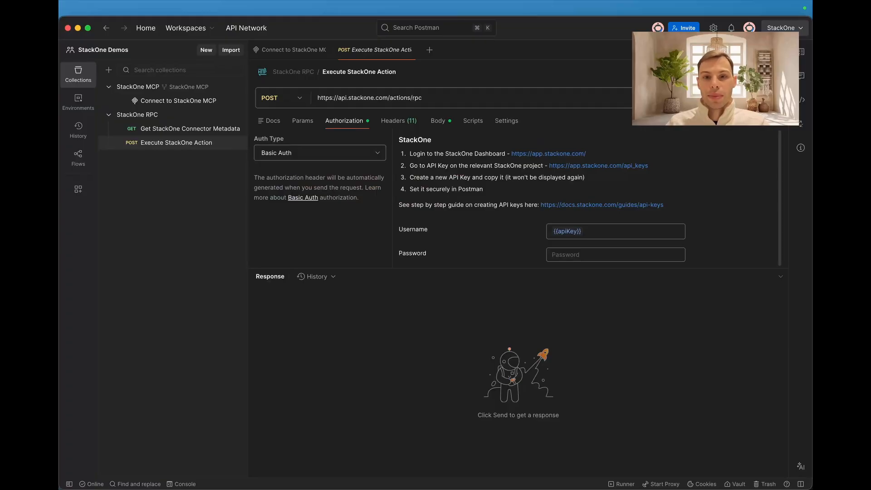
click(398, 120)
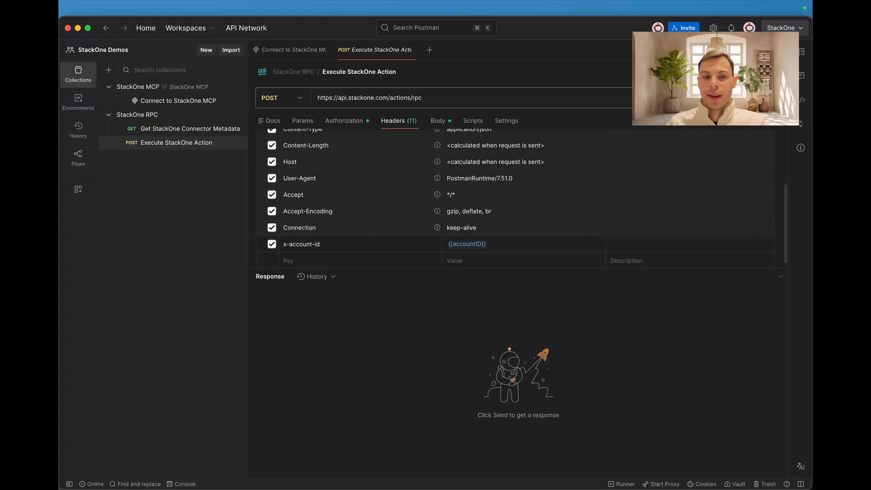
key(super+Return)
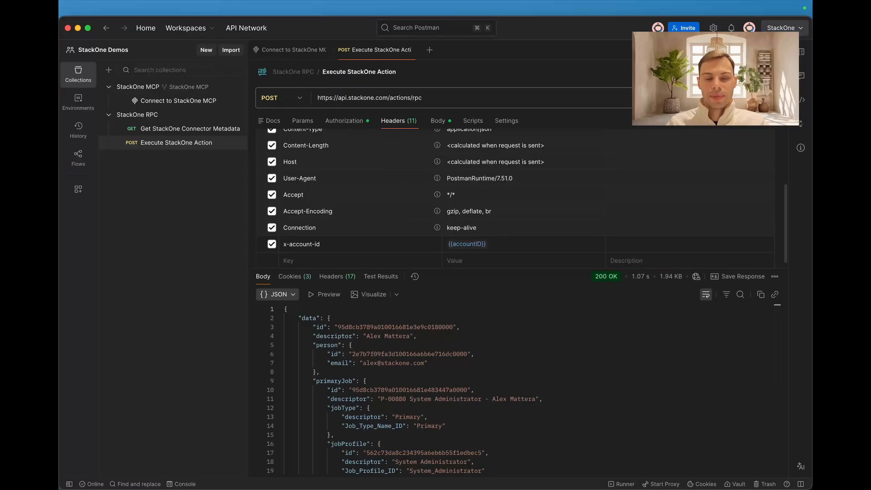
Step: Switch back to StackOne in the browser and inspect the request parameters and response body of the latest MCP Tool log for Workday Get Worker
key(ctrl+Left)
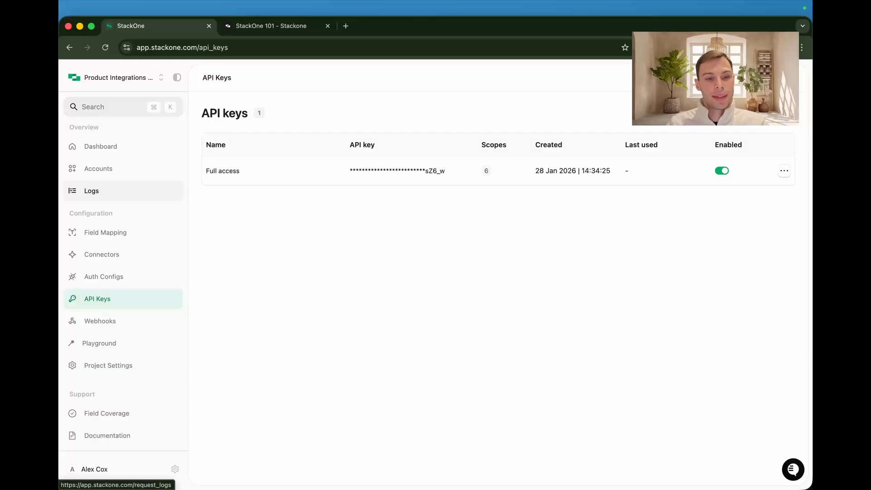
click(91, 191)
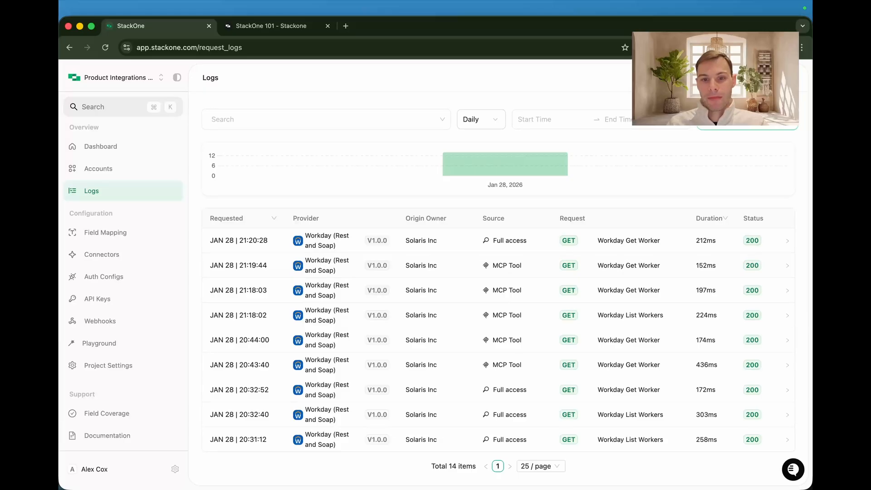
click(506, 265)
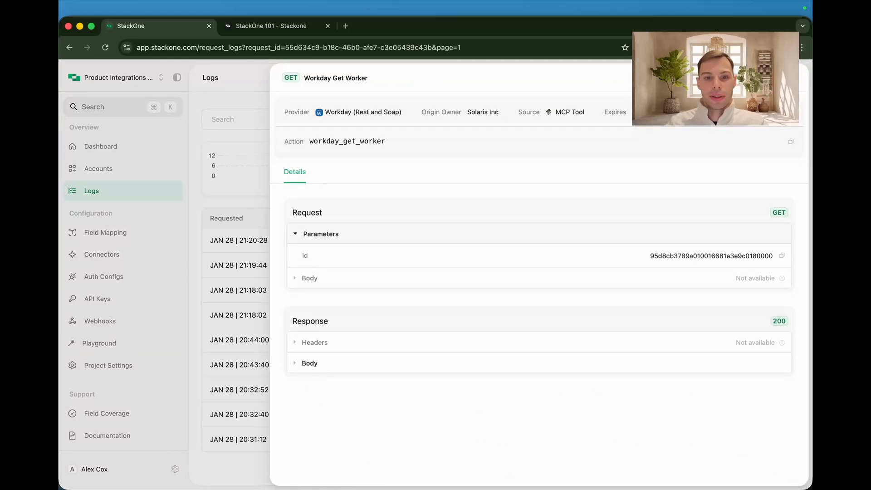
click(310, 363)
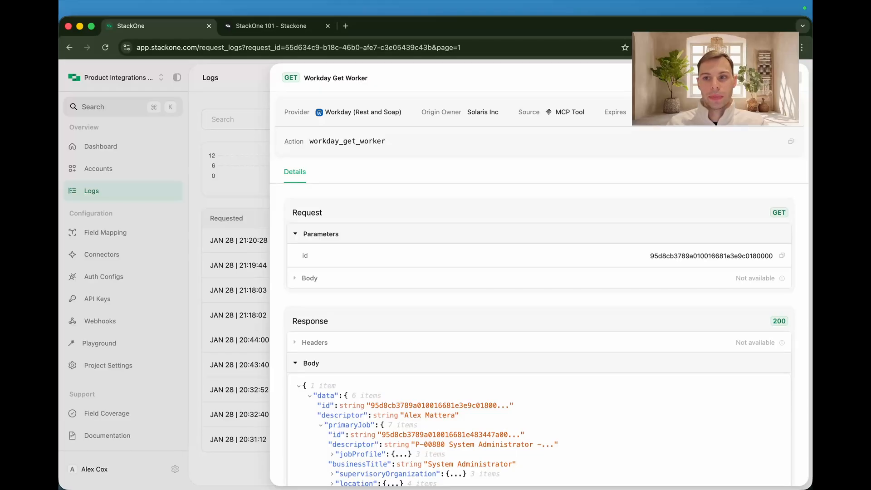
key(Escape)
Step: Examine the project's Advanced Logs settings and return to the Dashboard to view its API request overview
click(108, 365)
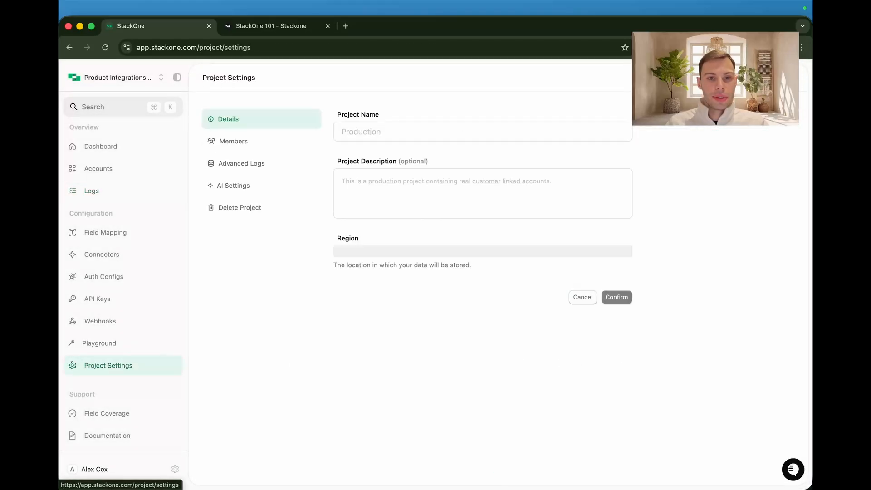
click(241, 163)
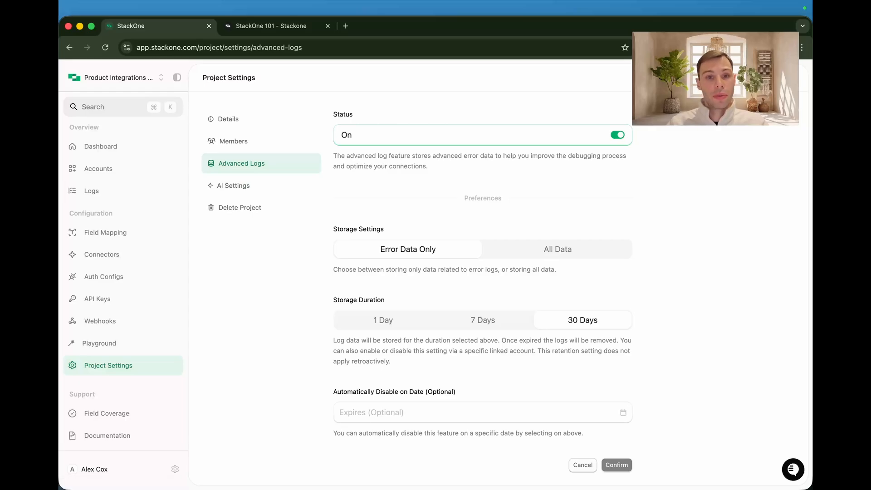
click(100, 146)
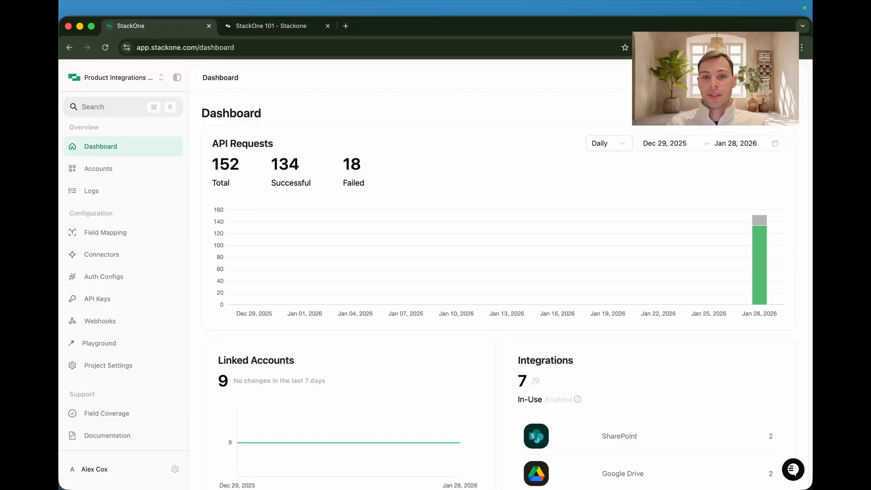
key(ctrl+Tab)
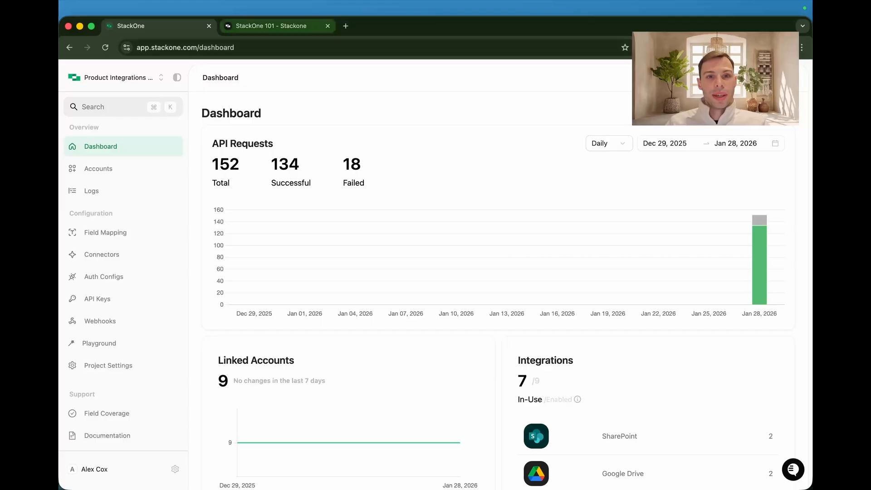